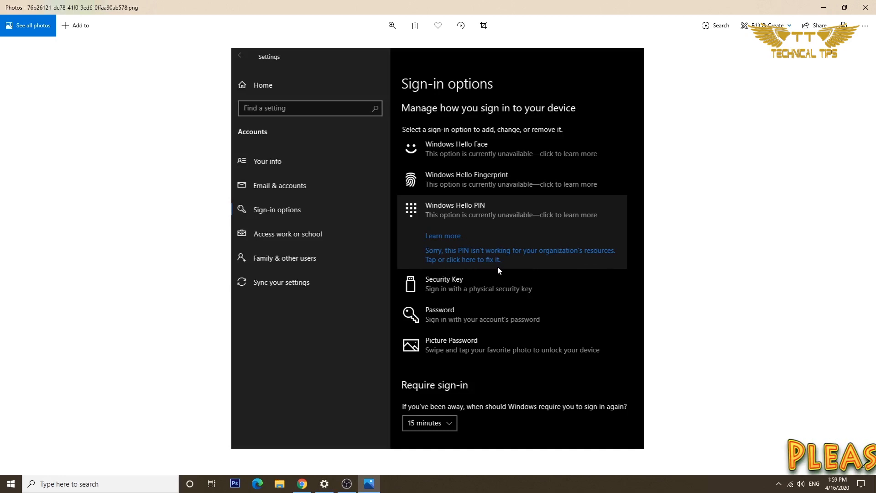
Step: Close the sign-in options picture and open a maximized File Explorer window at This PC
click(867, 6)
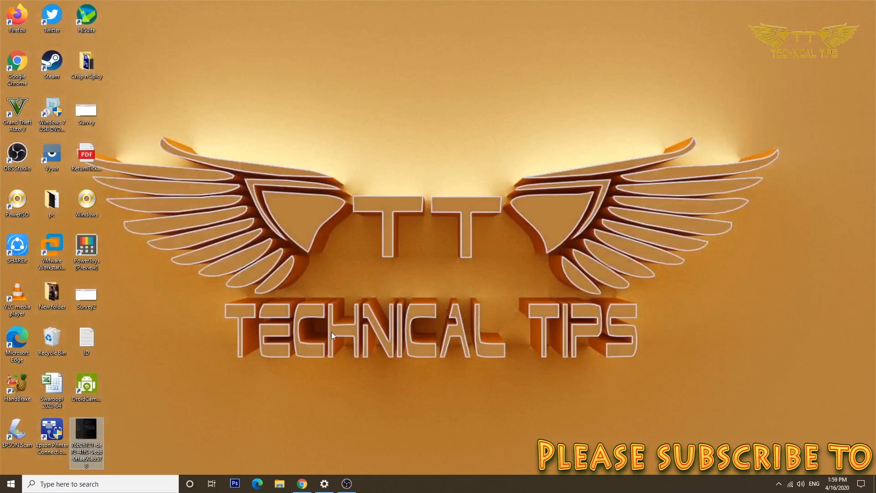
click(333, 330)
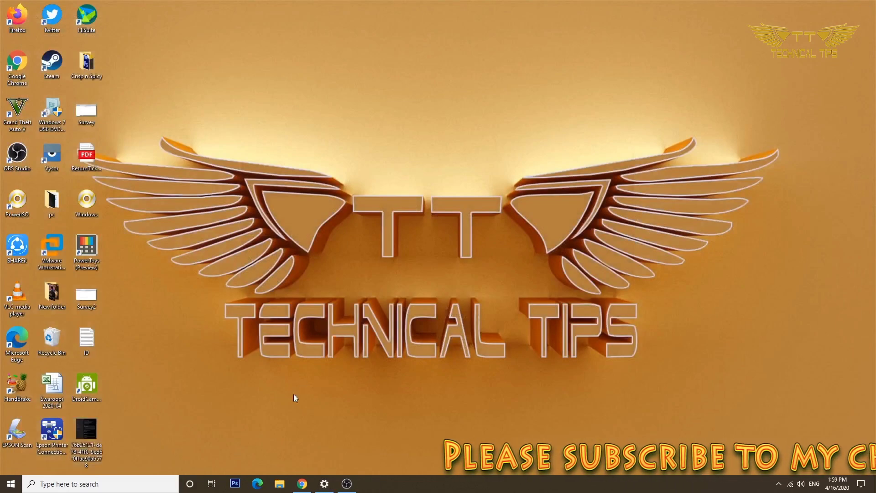
click(280, 485)
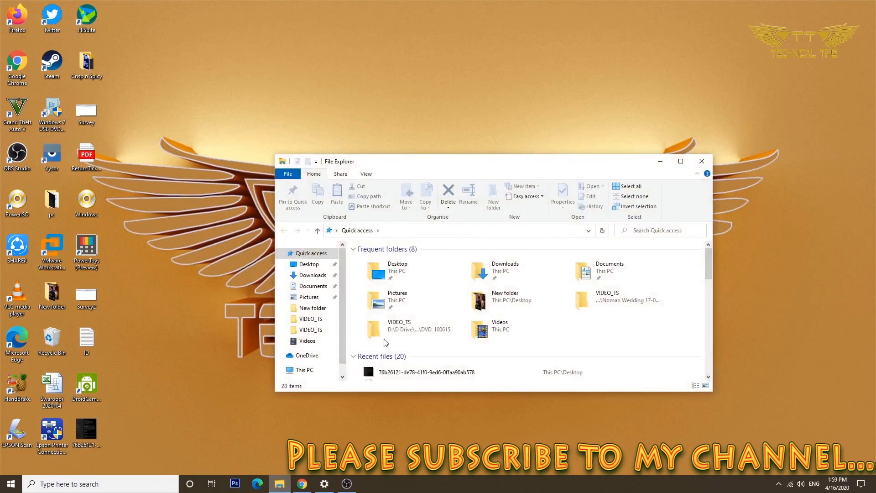
click(680, 161)
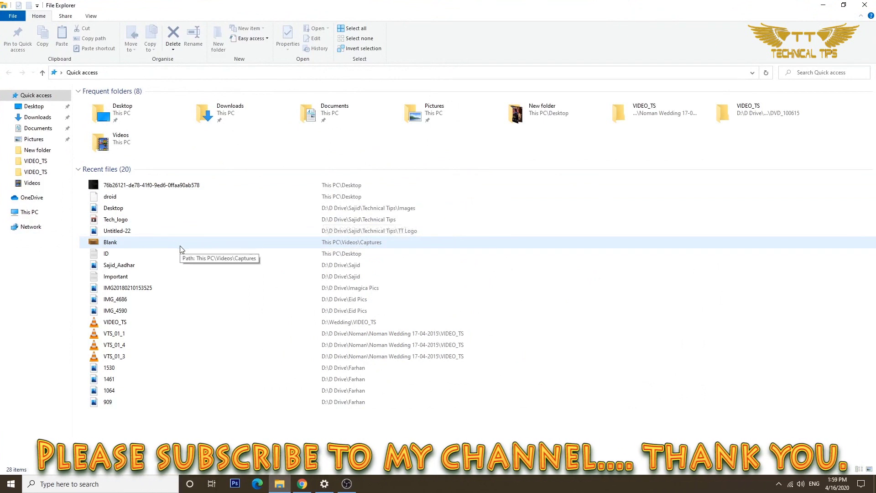
click(35, 215)
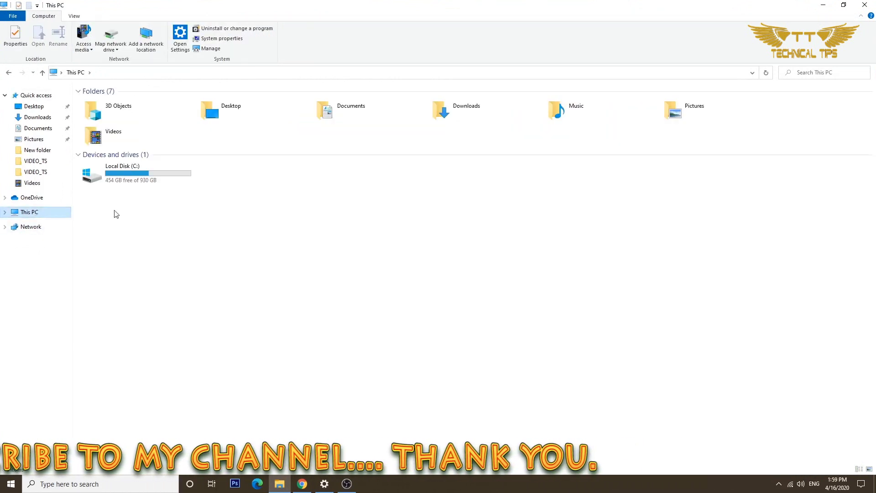
Step: Open the ServiceProfiles folder inside the Windows folder on Local Disk (C:)
double_click(130, 174)
click(110, 160)
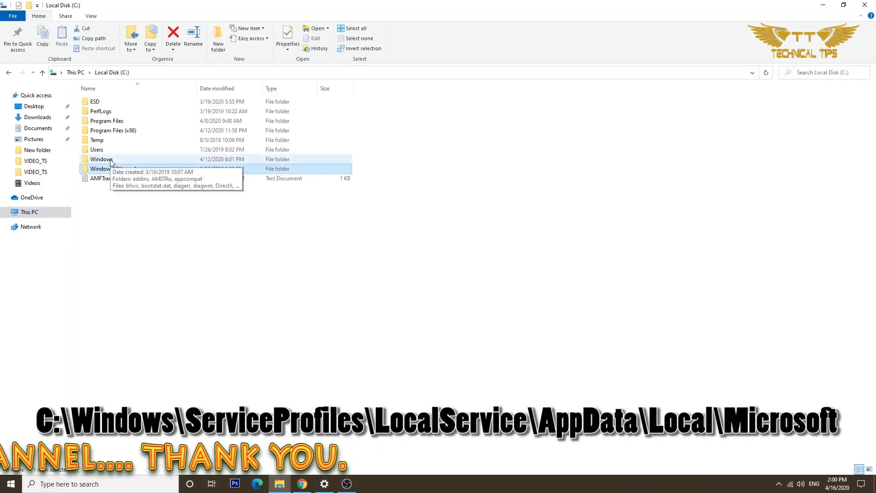
double_click(110, 161)
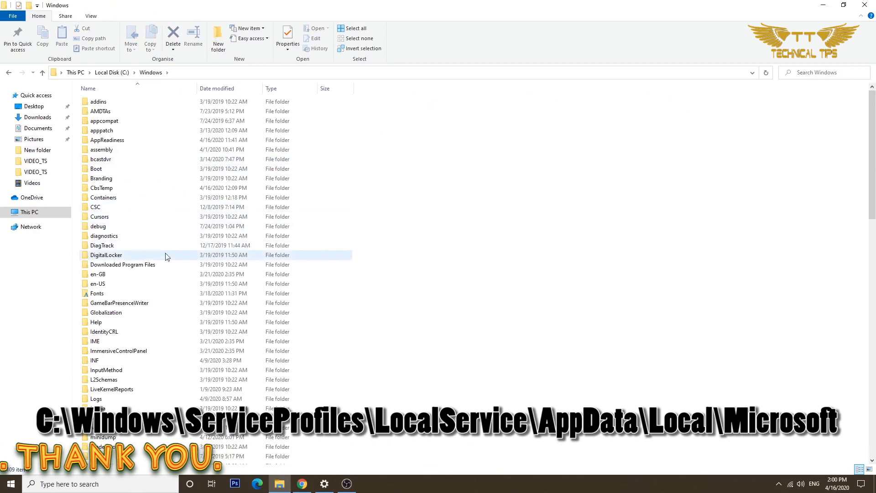
scroll(144, 346, down, 9)
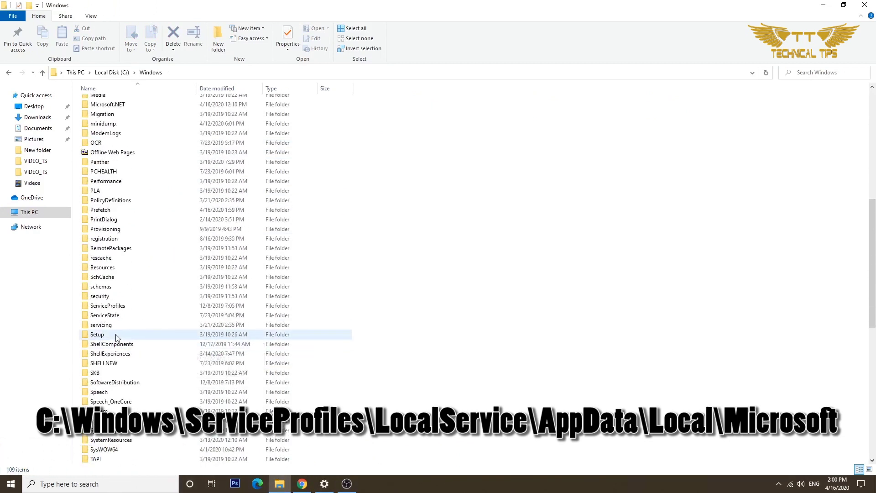
double_click(114, 307)
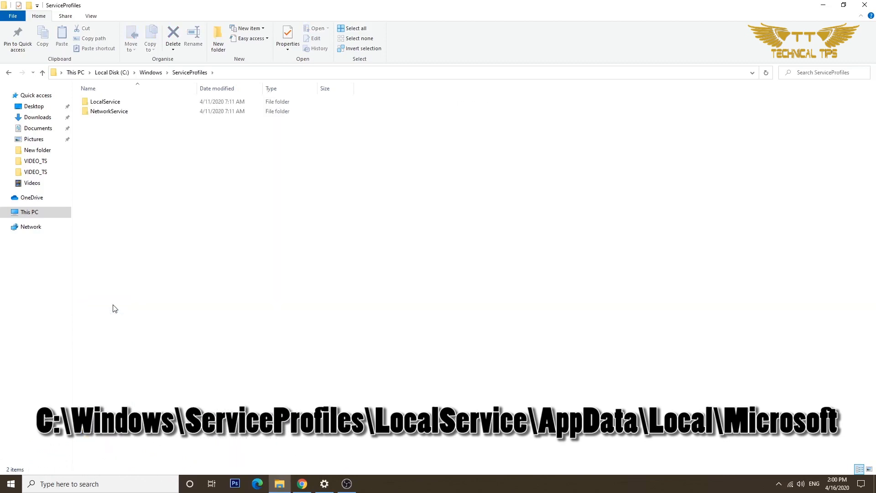
Step: Open the LocalService folder and grant permanent access to it
click(108, 105)
double_click(108, 105)
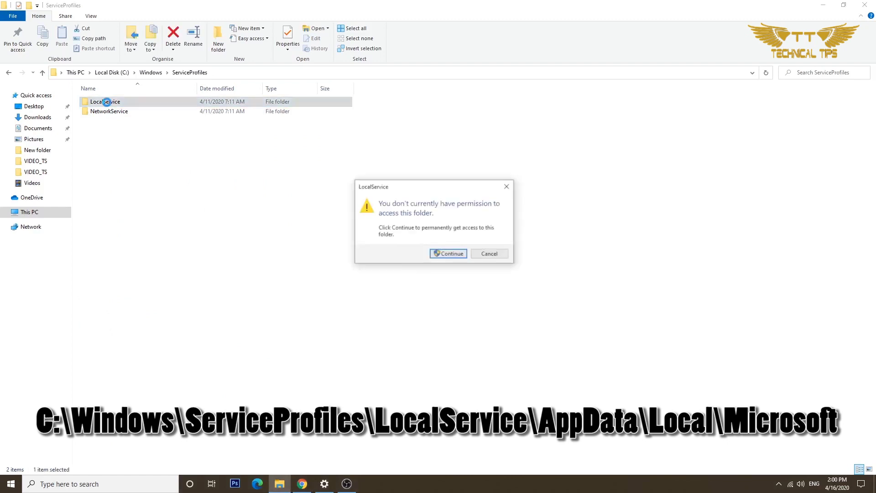
click(452, 256)
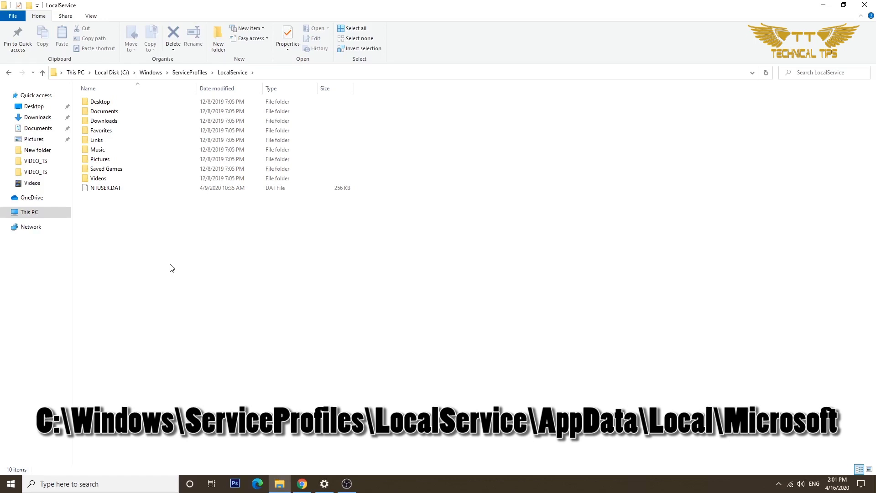
Step: Show hidden items and open the AppData\Local\Microsoft folder within LocalService
click(91, 17)
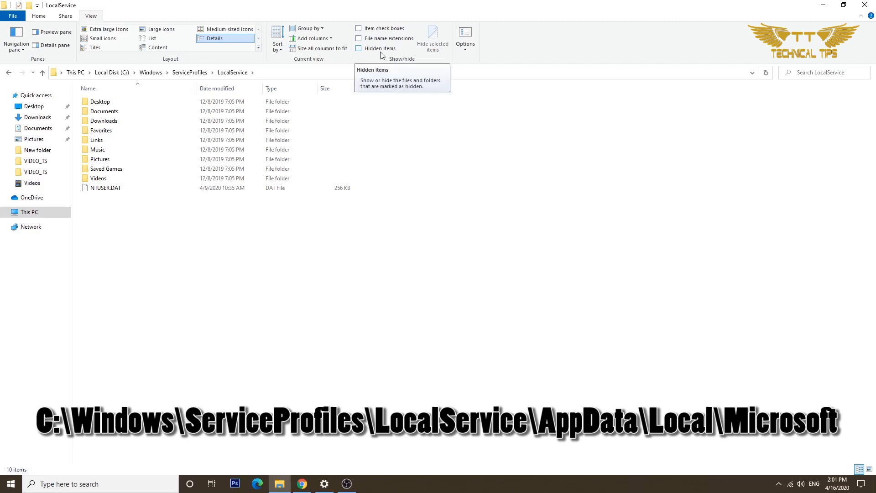
click(358, 48)
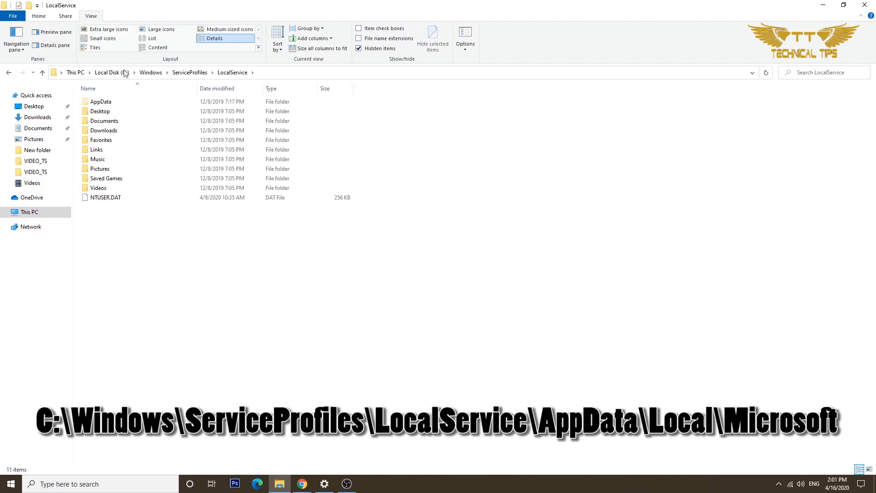
double_click(101, 104)
double_click(103, 103)
double_click(114, 141)
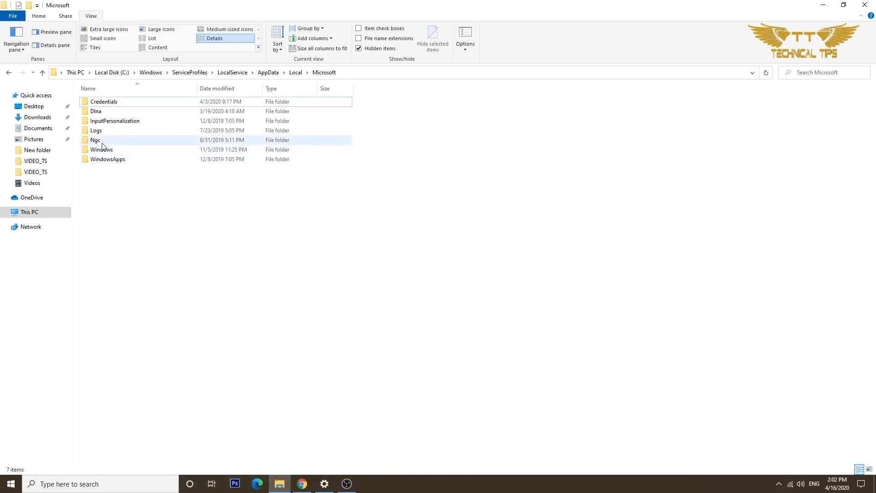
Step: Try to delete the Ngc folder and dismiss the access dialog
click(100, 144)
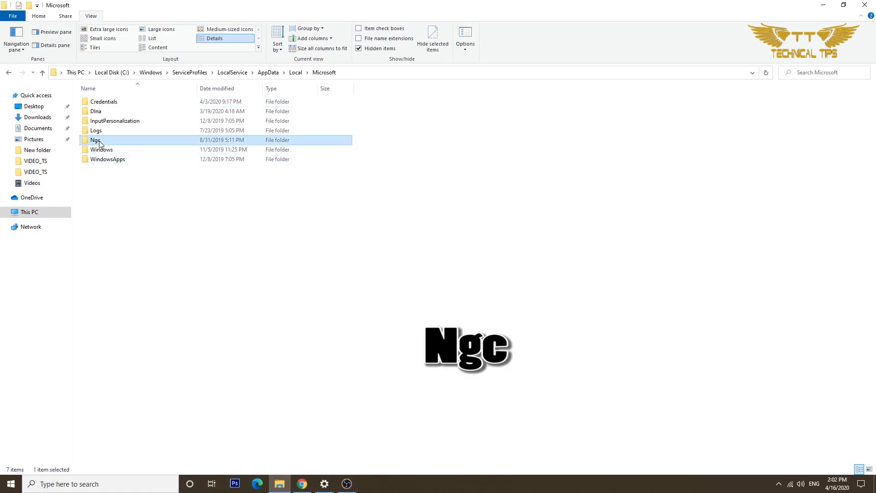
right_click(100, 144)
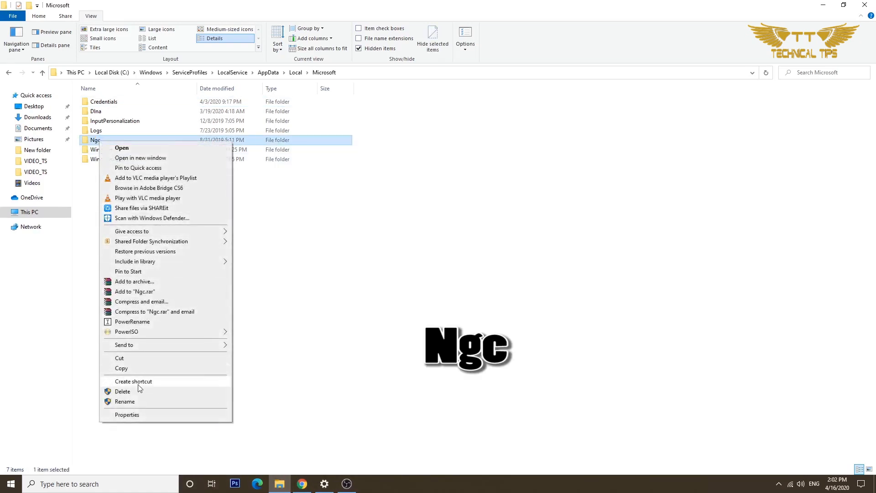
click(139, 394)
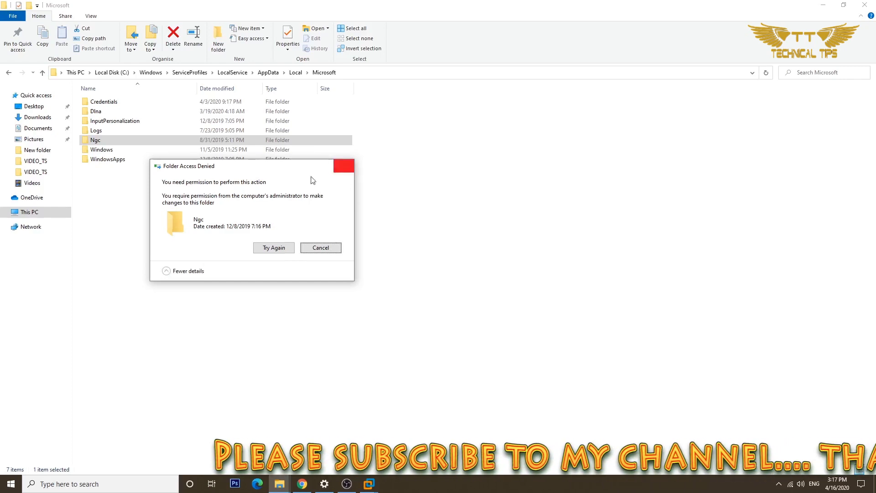
click(343, 166)
Step: Open the advanced security settings from the Ngc folder's properties
right_click(99, 143)
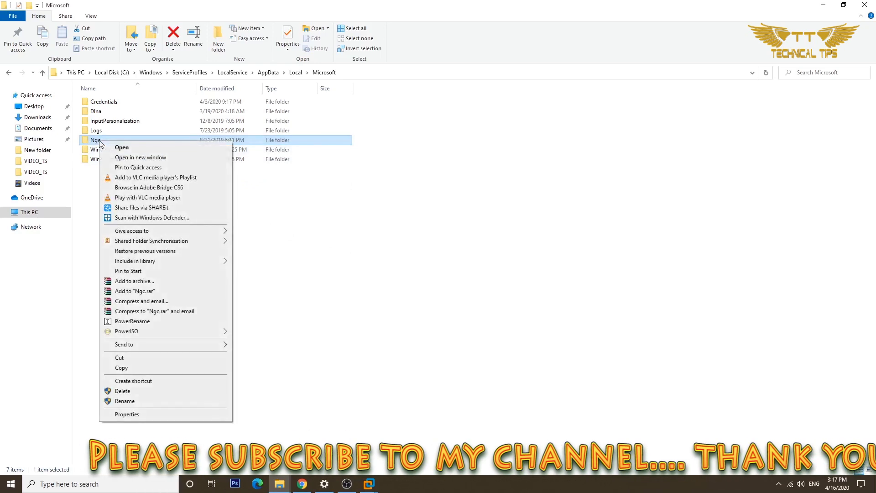
click(137, 414)
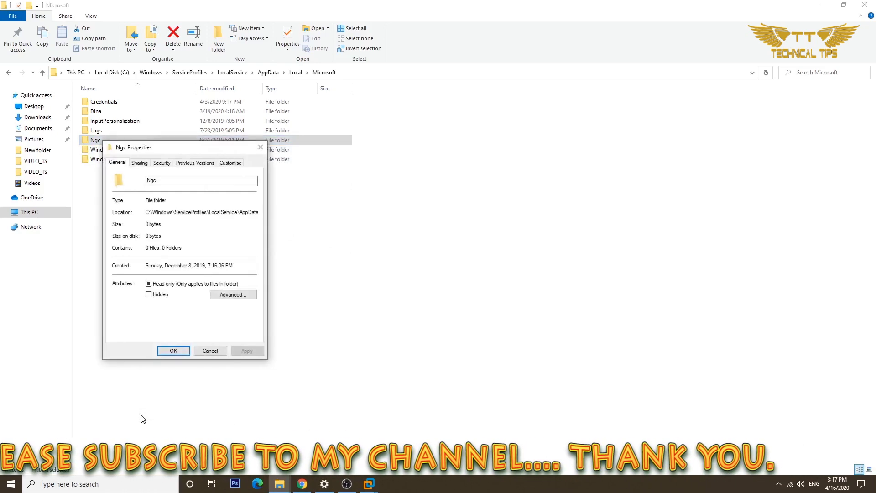
drag(203, 146, 417, 115)
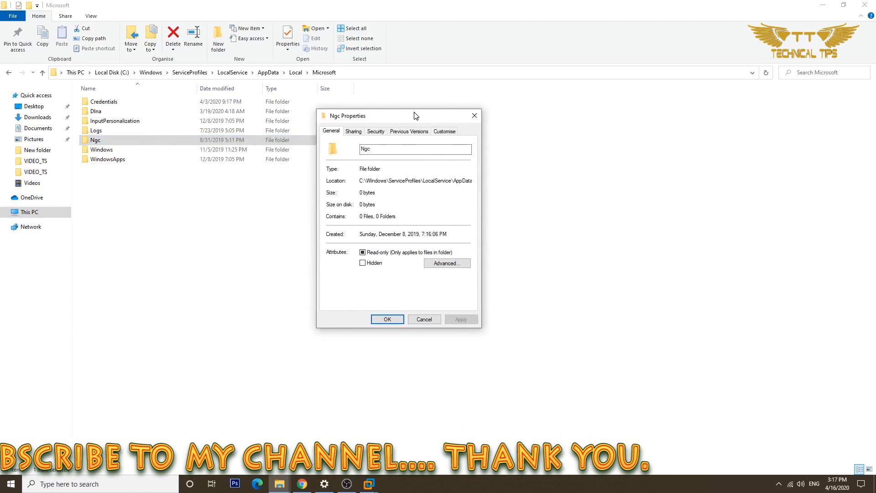
click(377, 132)
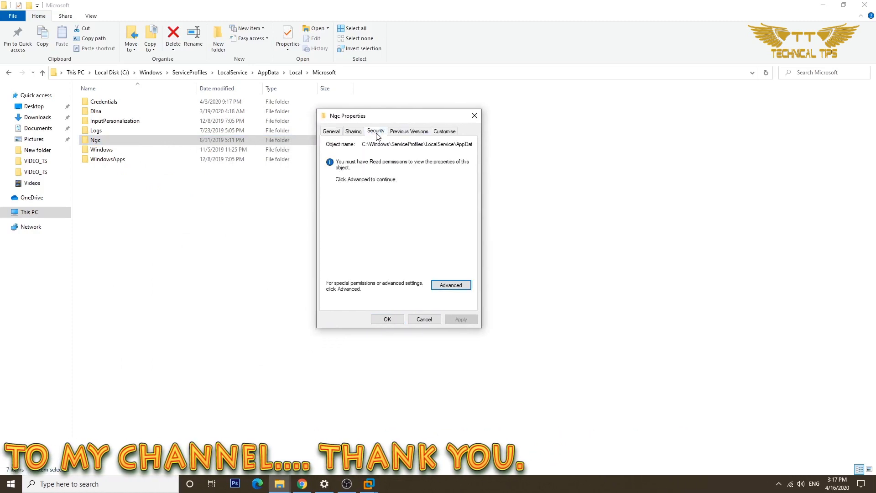
click(451, 286)
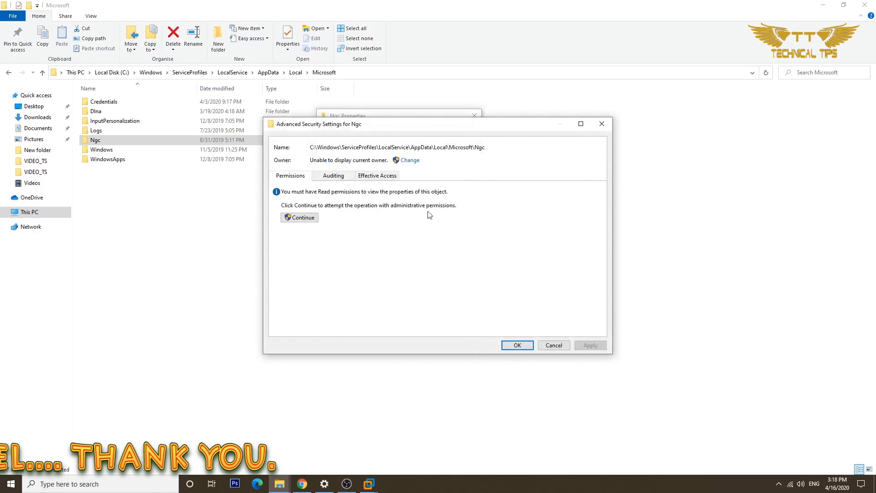
Step: Look up the signed-in account name and set Technical Tips as the Ngc folder's owner, replacing the owner on subcontainers and objects
click(413, 161)
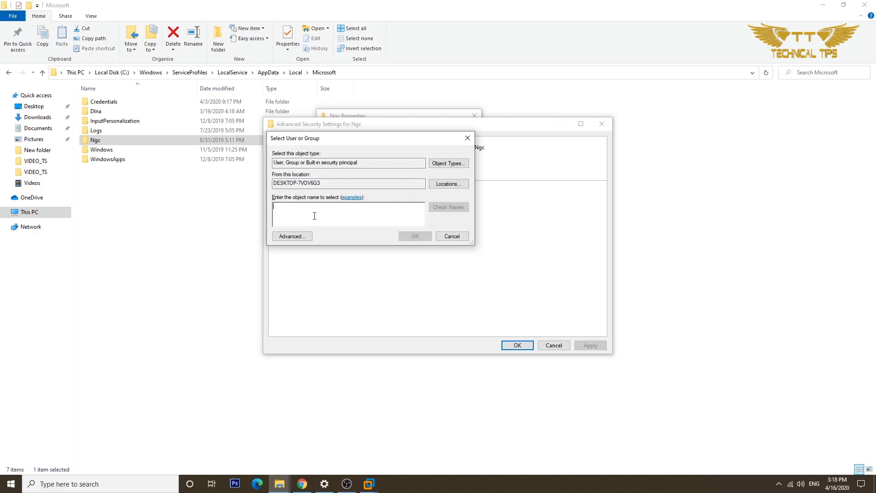
click(11, 485)
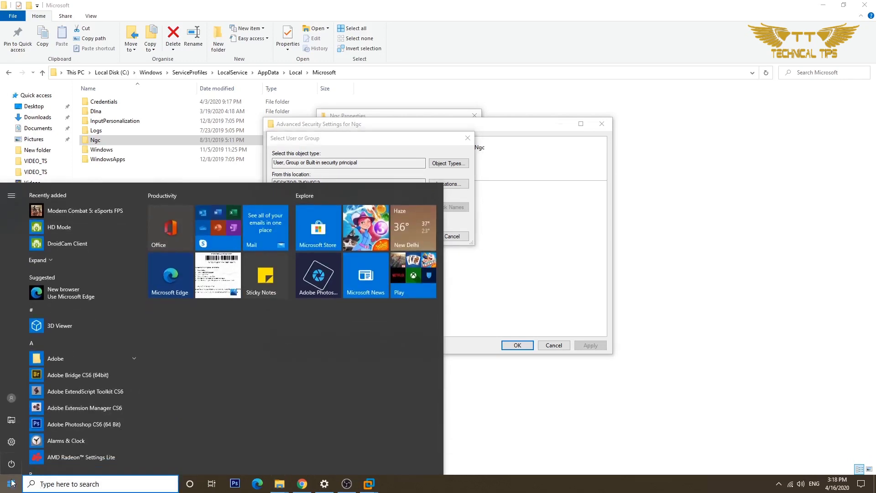
mouse_move(13, 403)
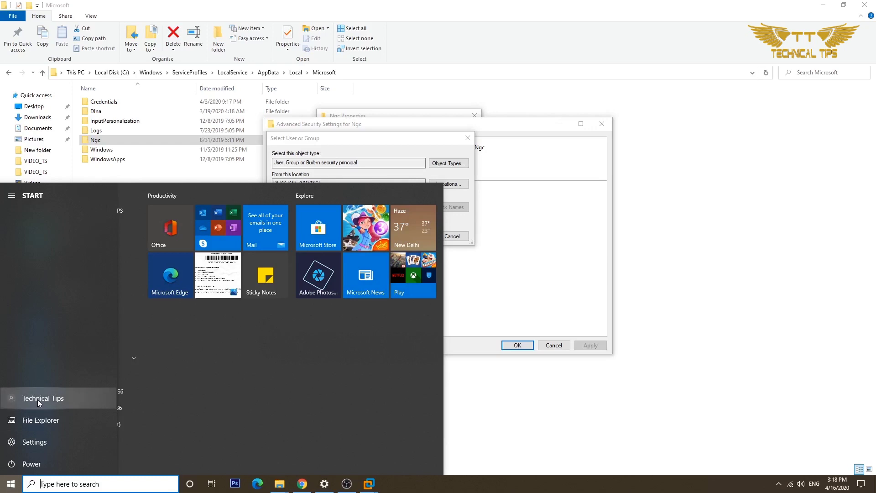
click(406, 145)
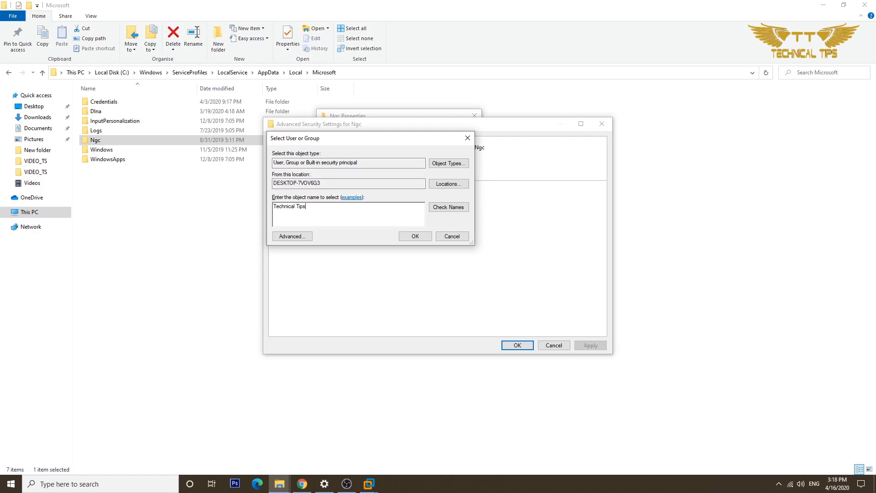
click(445, 209)
click(416, 238)
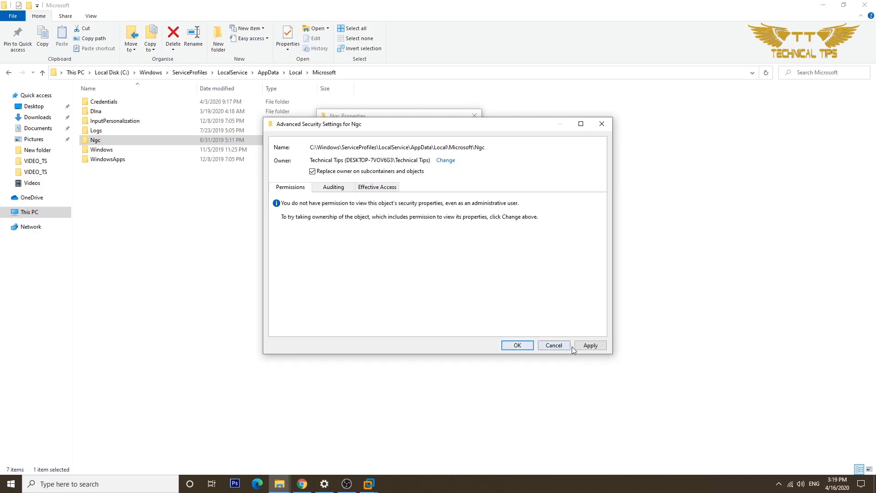
Step: Apply the ownership change, replace the directory permissions with Full Control, and close the Ngc security and properties dialogs
click(587, 346)
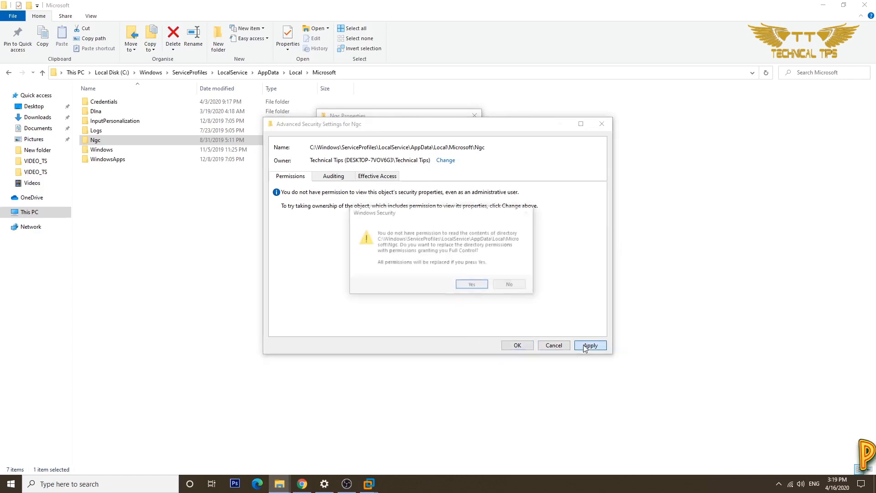
click(471, 287)
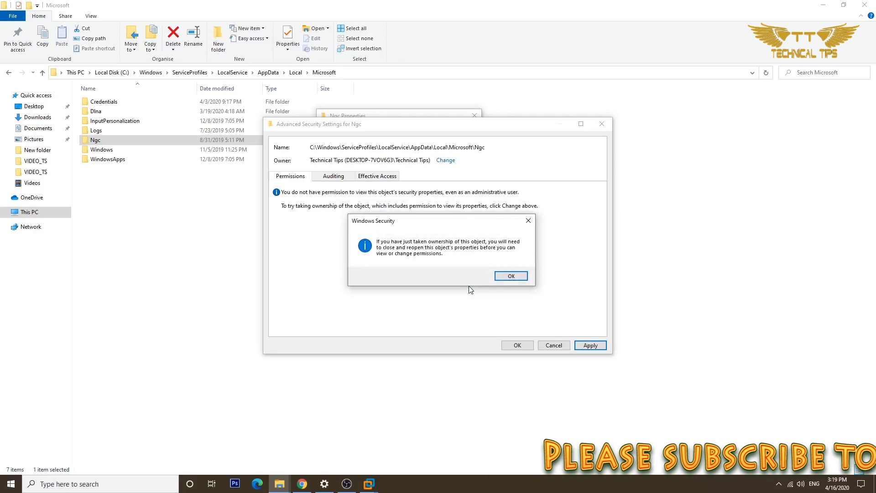
click(513, 276)
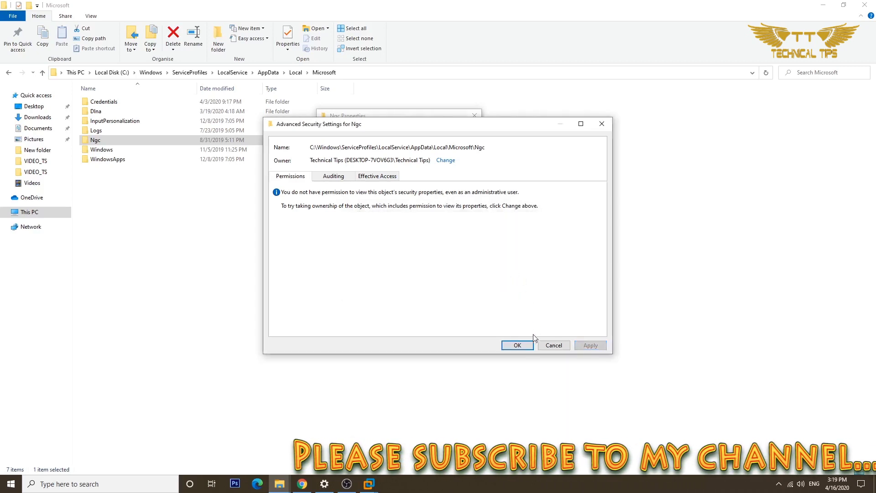
click(517, 347)
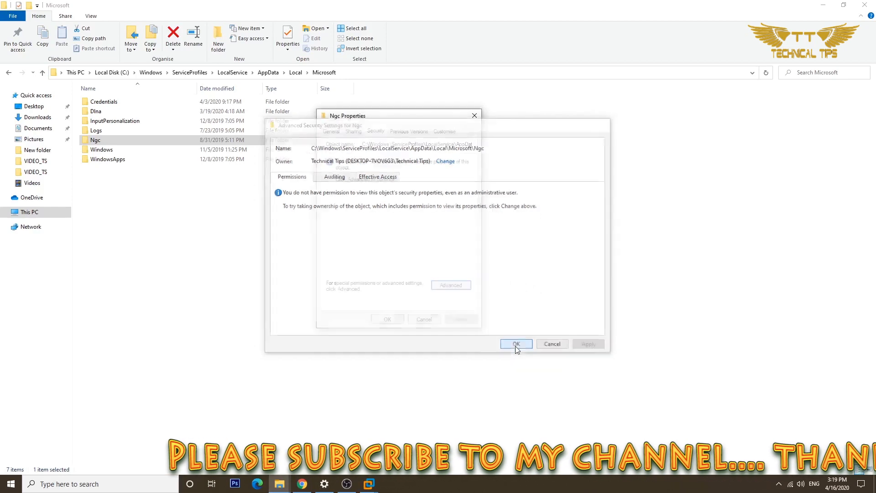
click(393, 321)
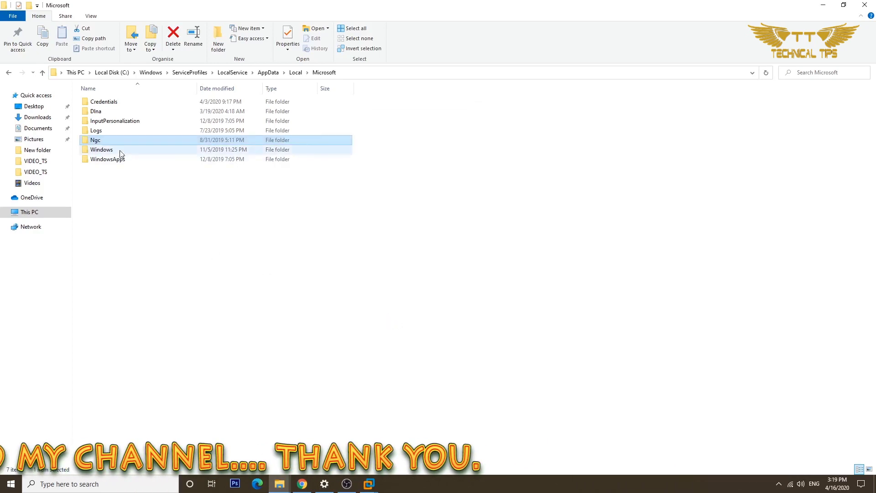
Step: Check inside the Ngc folder, delete it from the Microsoft folder, and close File Explorer
double_click(103, 141)
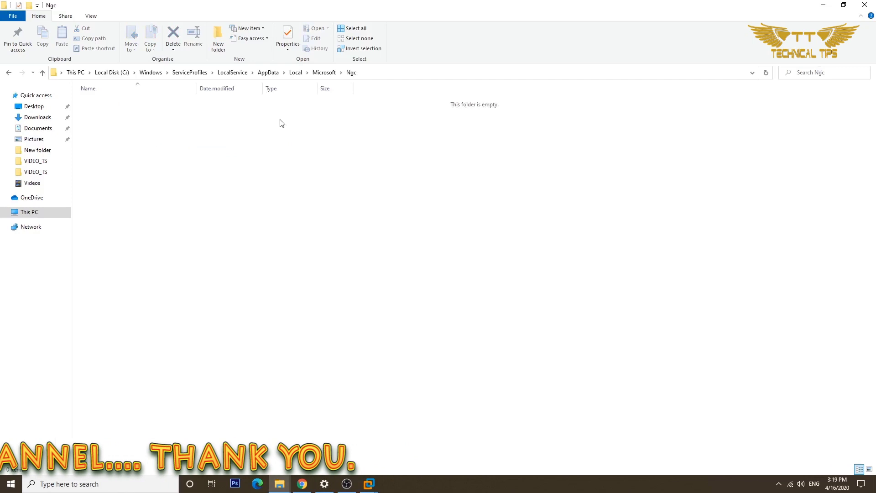
click(324, 73)
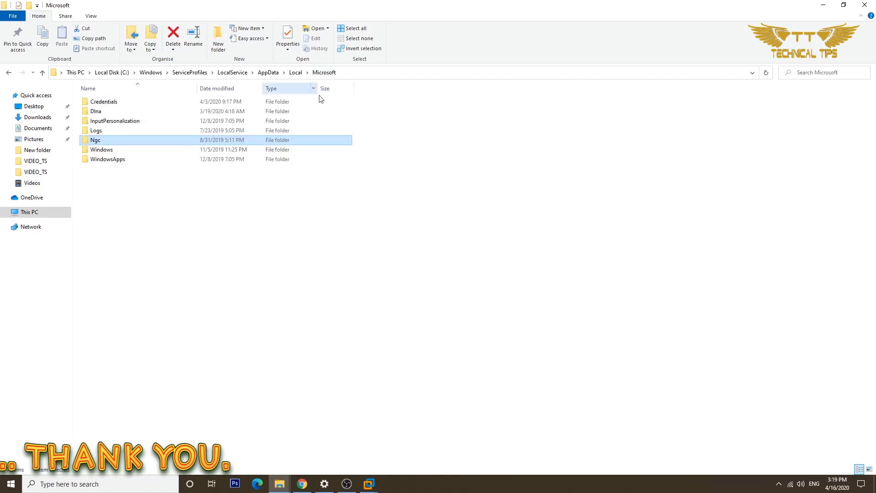
right_click(99, 142)
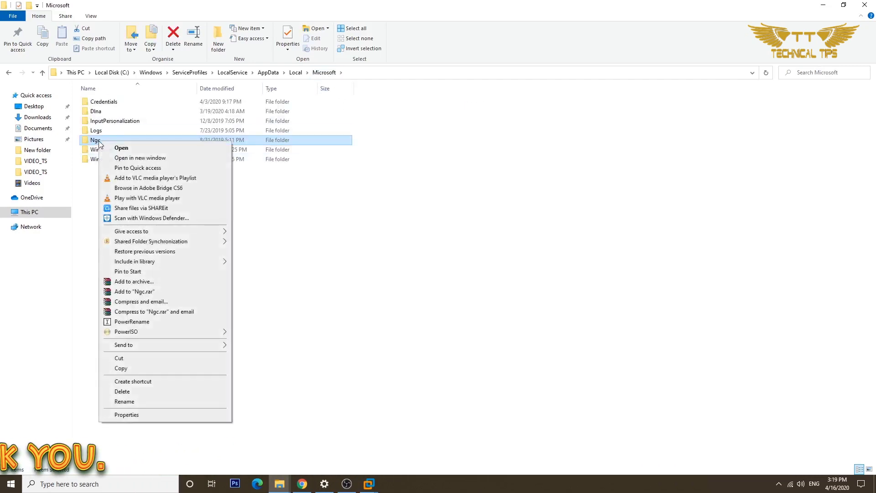
click(142, 392)
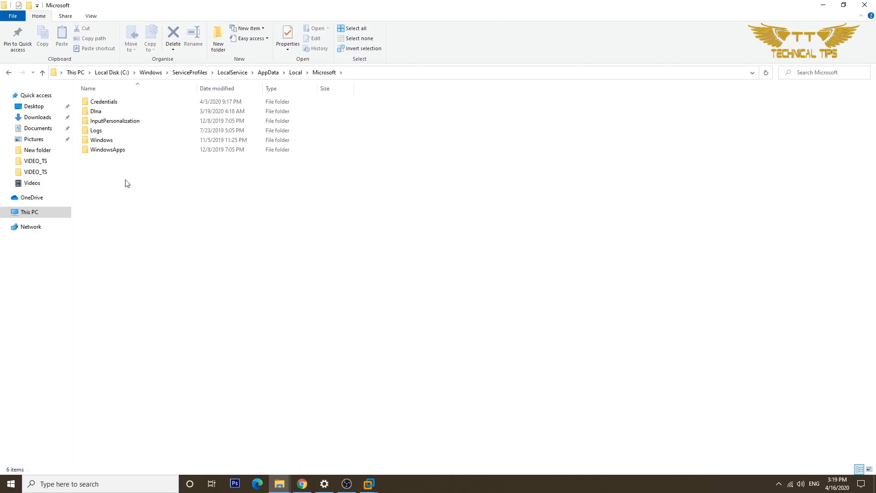
click(865, 5)
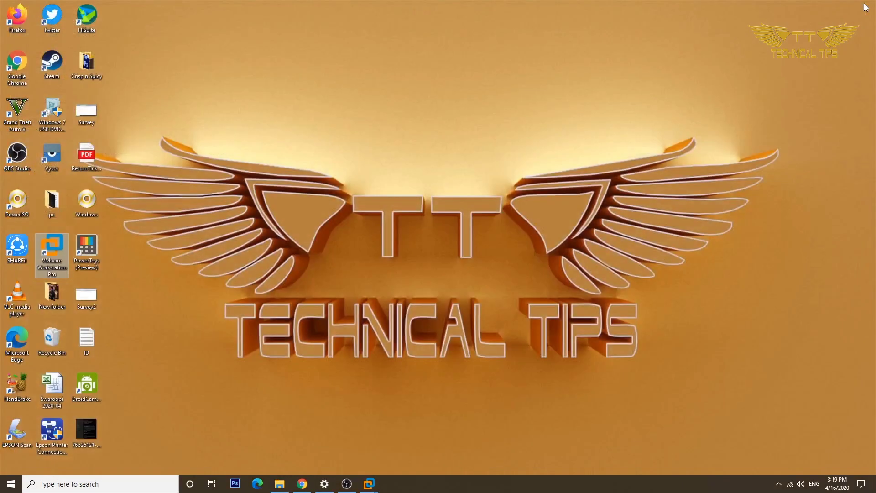